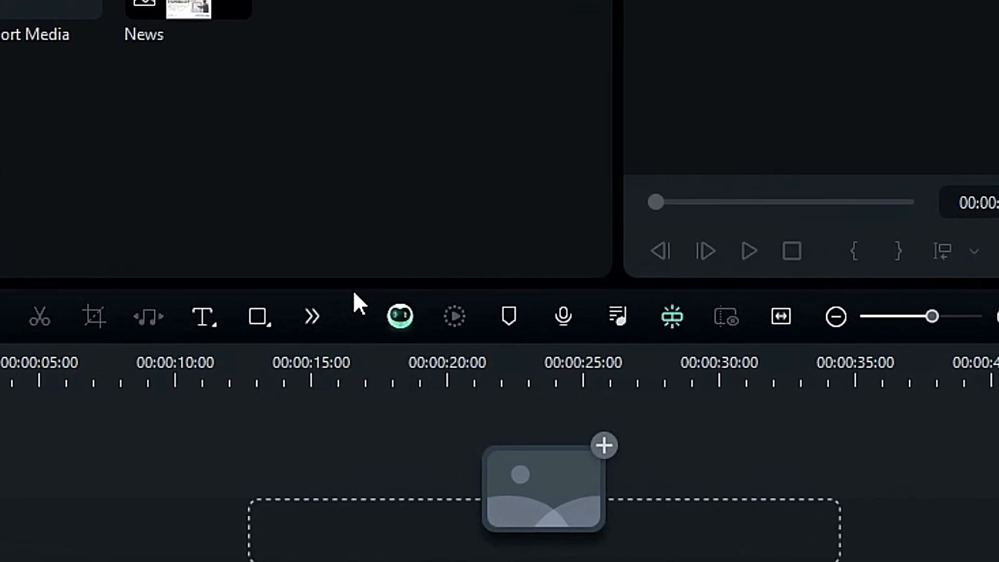
Draw a rectangle shape in the upper-left area of the preview, about 26% wide by 39% high in scale.
left_click(263, 323)
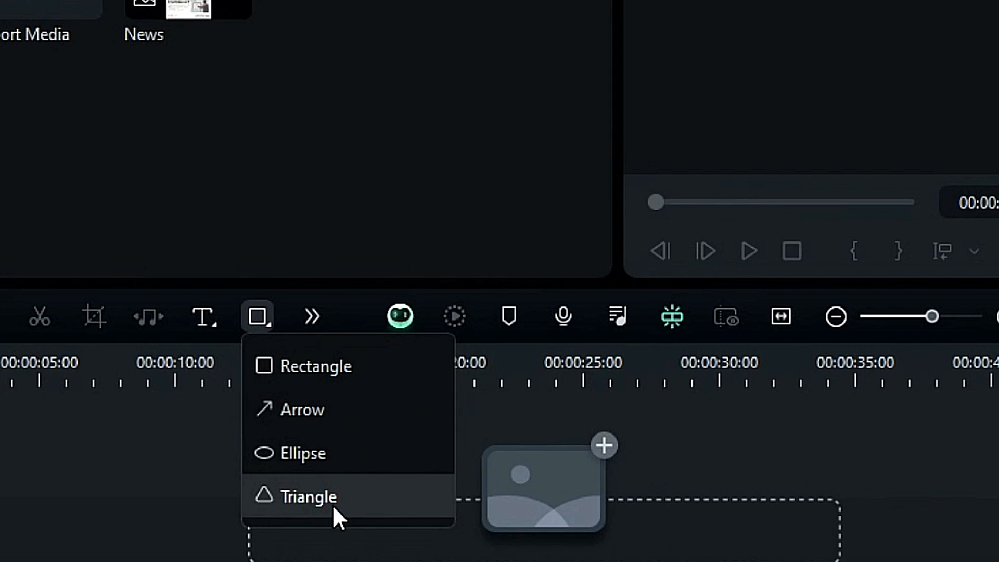
left_click(319, 376)
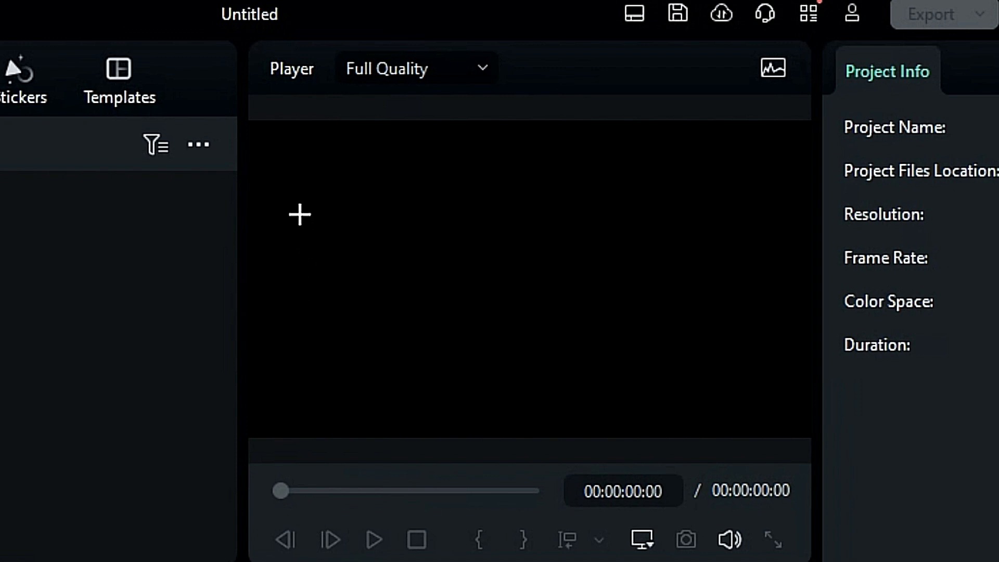
mouse_move(304, 183)
left_mouse_down()
mouse_move(338, 254)
mouse_move(381, 292)
mouse_move(468, 301)
mouse_move(466, 314)
mouse_move(448, 307)
left_mouse_up()
Draw a circle with the Ellipse shape beside the rectangle in the preview.
left_click(100, 376)
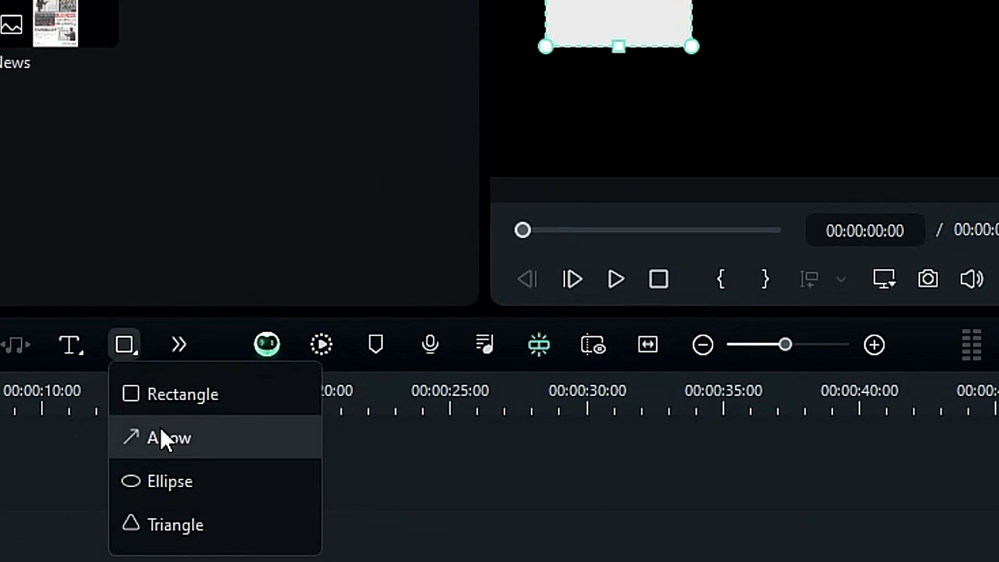
left_click(141, 510)
left_click_drag(731, 0, 899, 107)
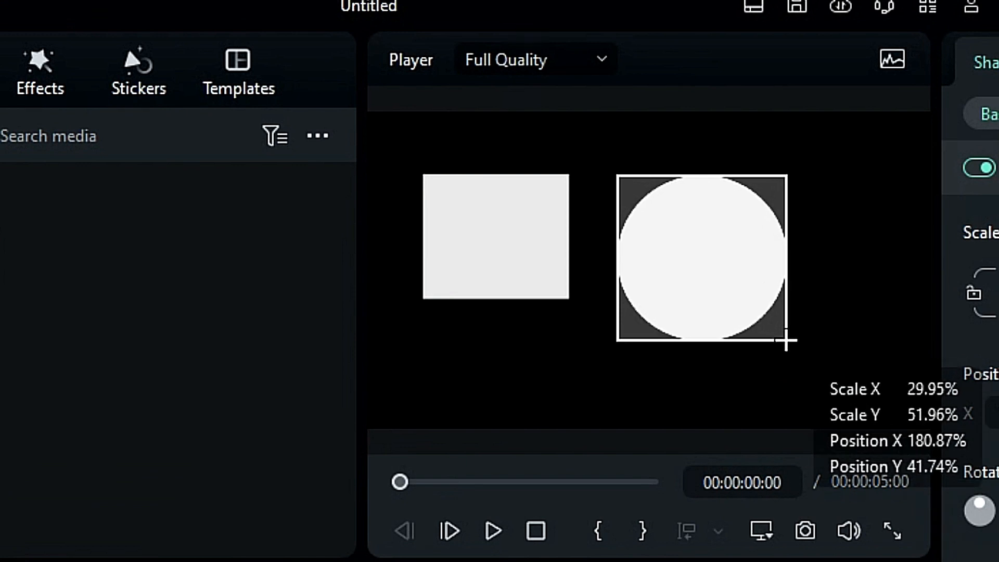
left_click_drag(785, 341, 786, 341)
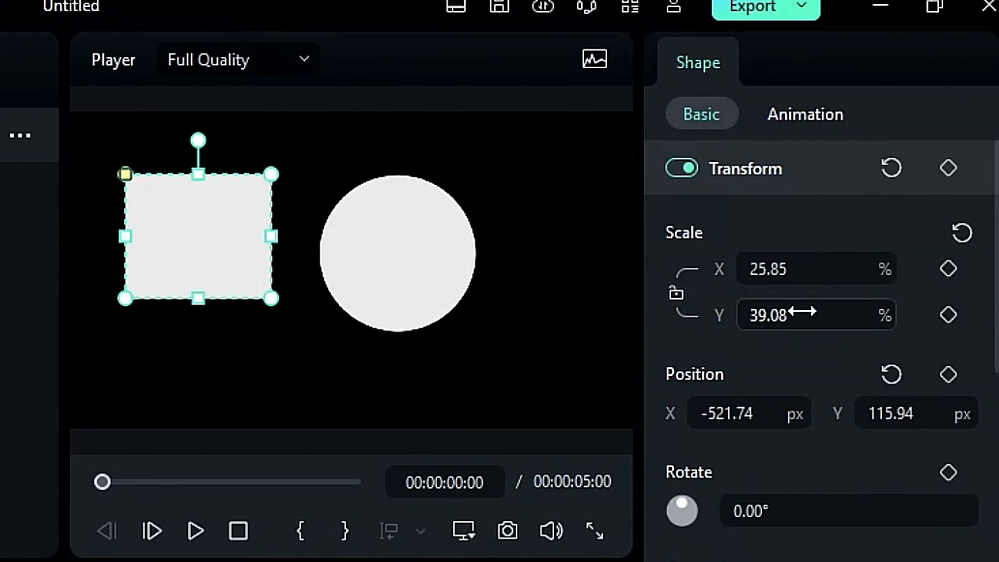
Set the rectangle's Y scale to 37.08% and its X position to -513.74 px.
mouse_move(803, 311)
left_mouse_down()
mouse_move(812, 311)
mouse_move(800, 311)
left_mouse_up()
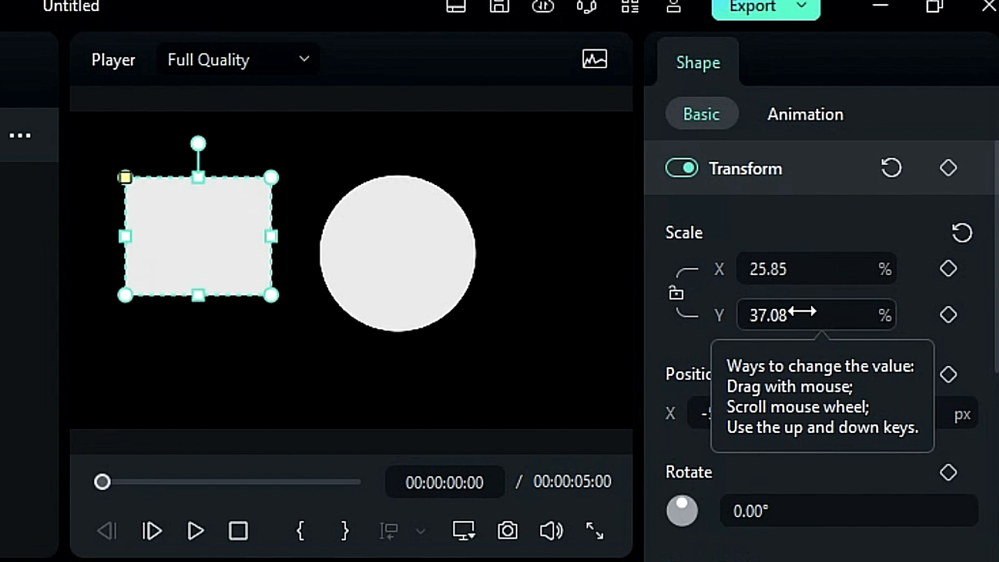
left_click_drag(750, 415, 752, 414)
Try rotating the rectangle and rounding its corners.
mouse_move(822, 514)
left_mouse_down()
mouse_move(833, 514)
mouse_move(813, 513)
left_mouse_up()
left_click(892, 472)
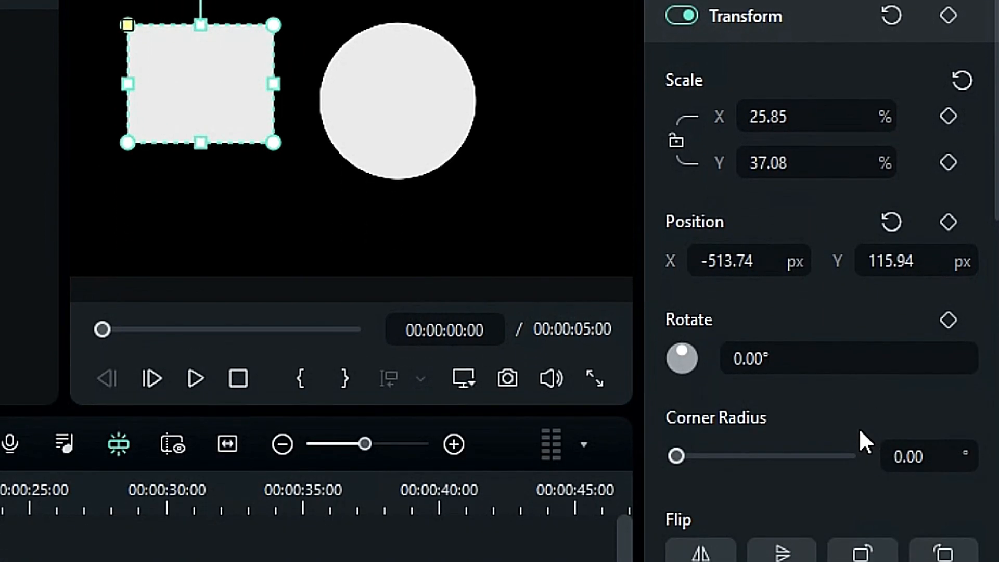
mouse_move(682, 458)
left_mouse_down()
mouse_move(813, 480)
mouse_move(667, 470)
left_mouse_up()
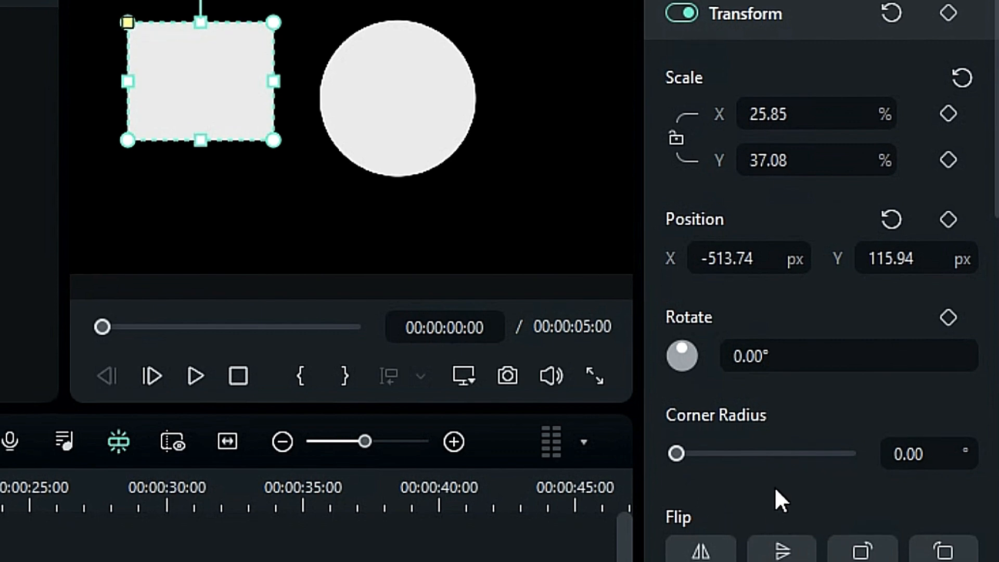
Change the rectangle's solid fill color to orange.
scroll(776, 495, "down", 5)
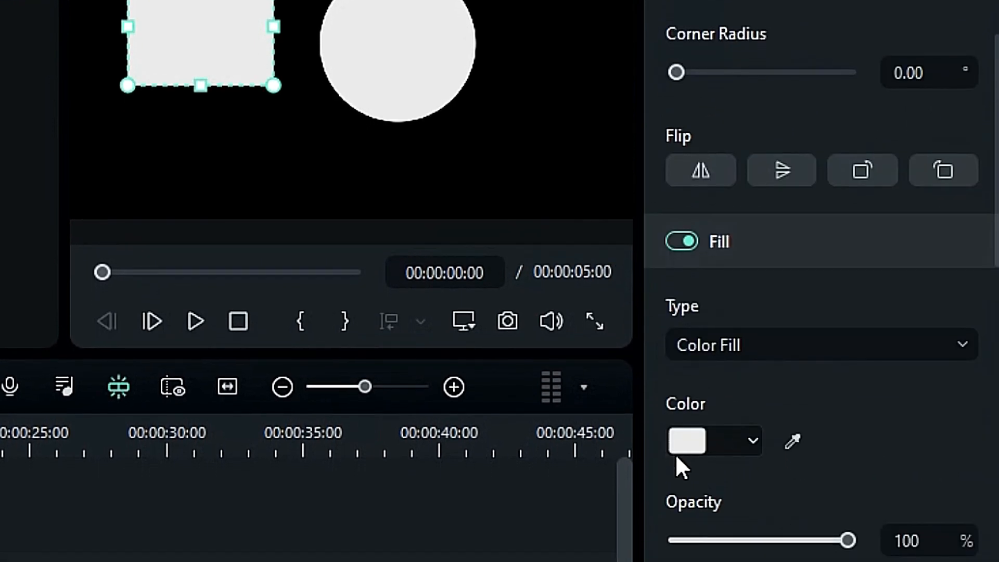
left_click(689, 438)
left_click(796, 556)
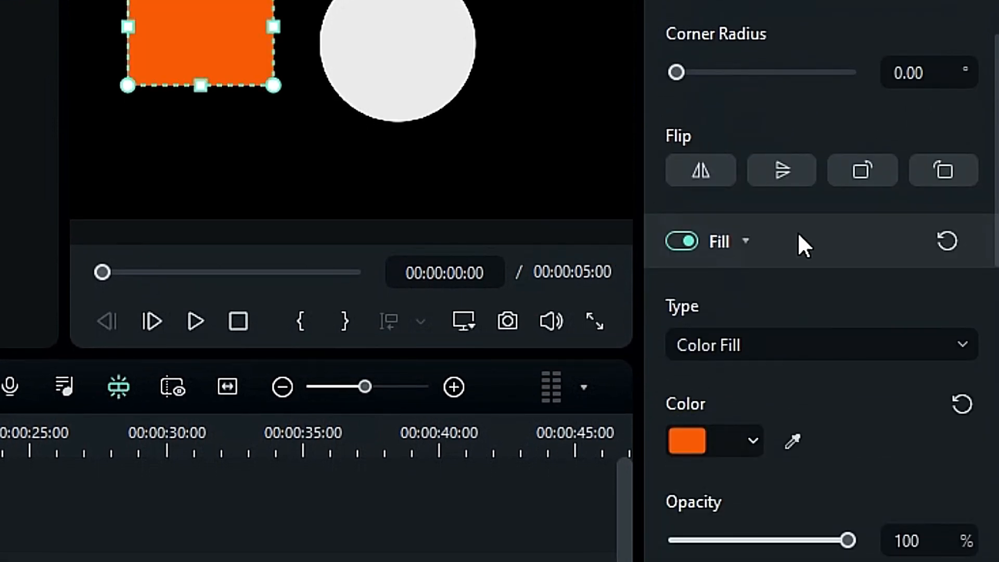
Switch the rectangle to a Gradient Fill running from a purple start color to a red end color.
left_click(796, 345)
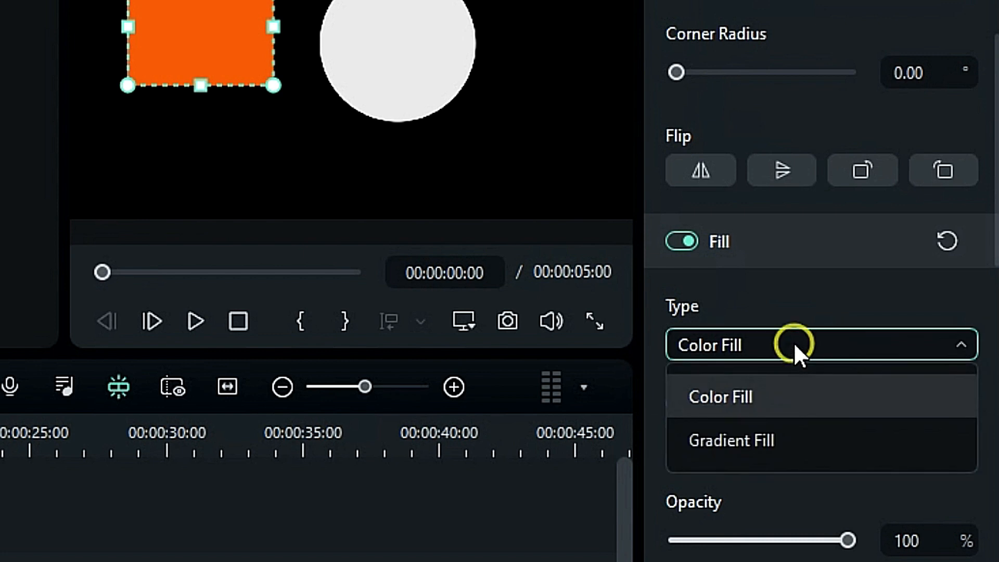
left_click(763, 439)
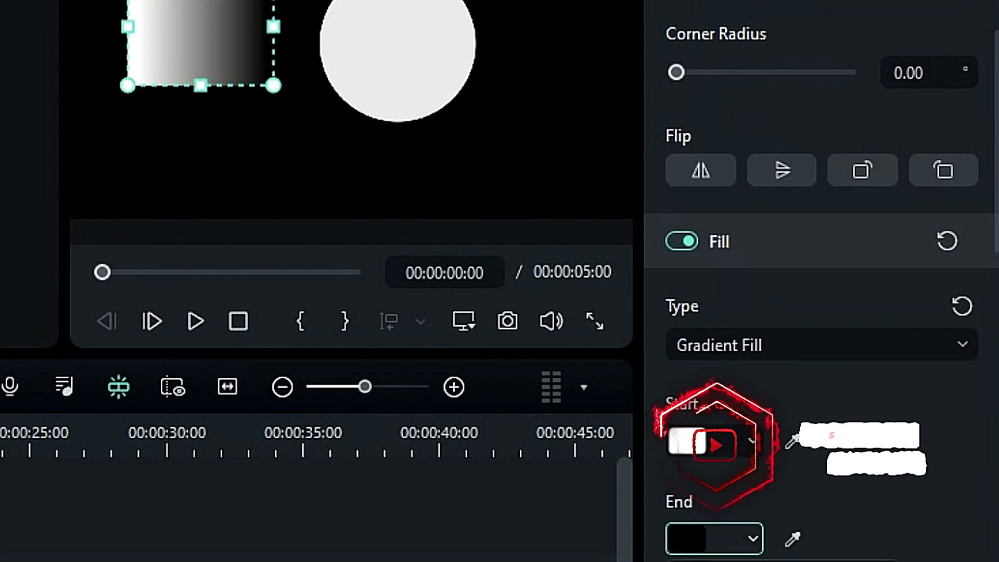
left_click(771, 560)
left_click(723, 441)
left_click(741, 544)
Set the angle of the rectangle's gradient to 54°.
scroll(823, 507, "down", 3)
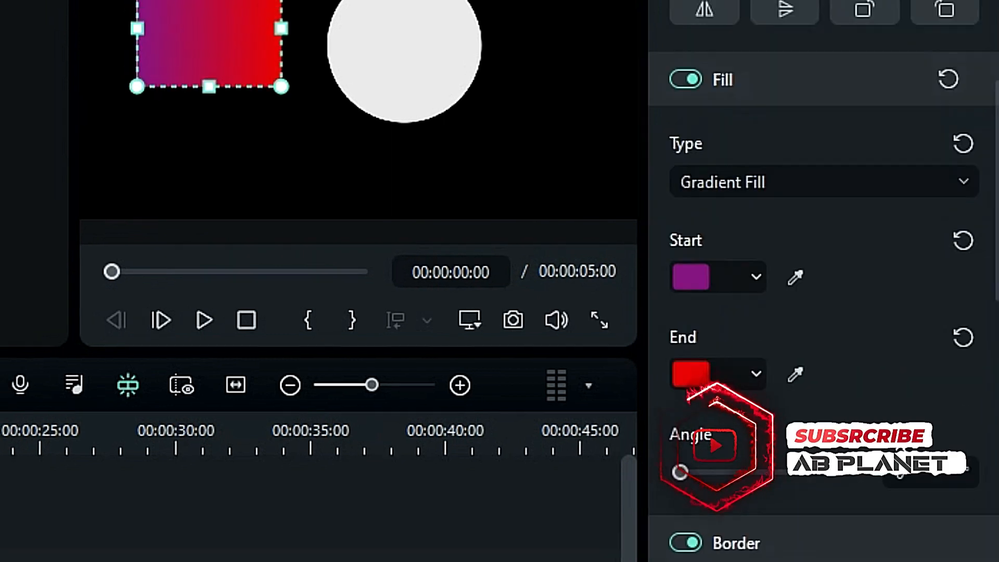
left_click_drag(680, 472, 714, 483)
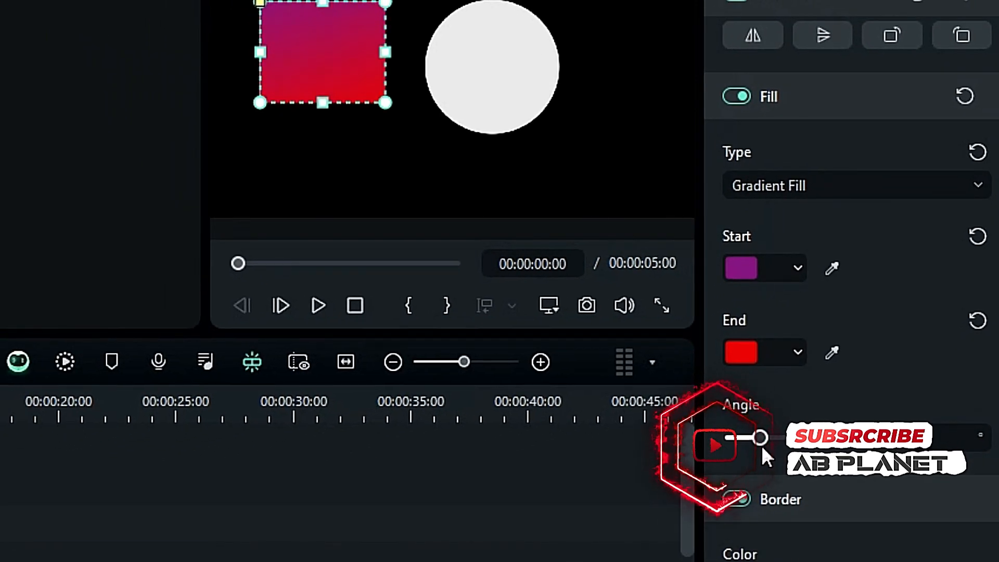
left_click_drag(764, 448, 756, 446)
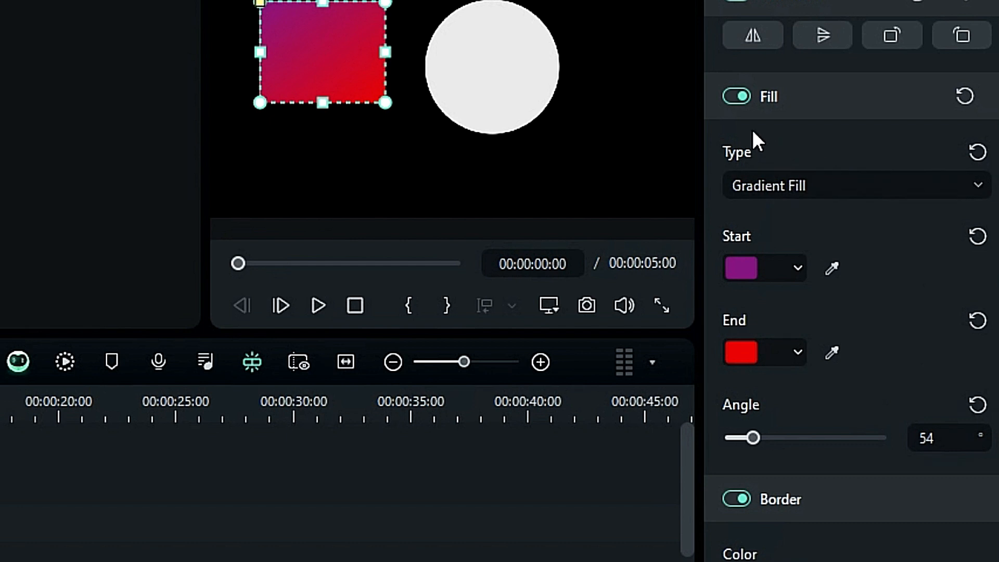
Turn off the rectangle's fill and give it a thicker rose-red border.
left_click(725, 103)
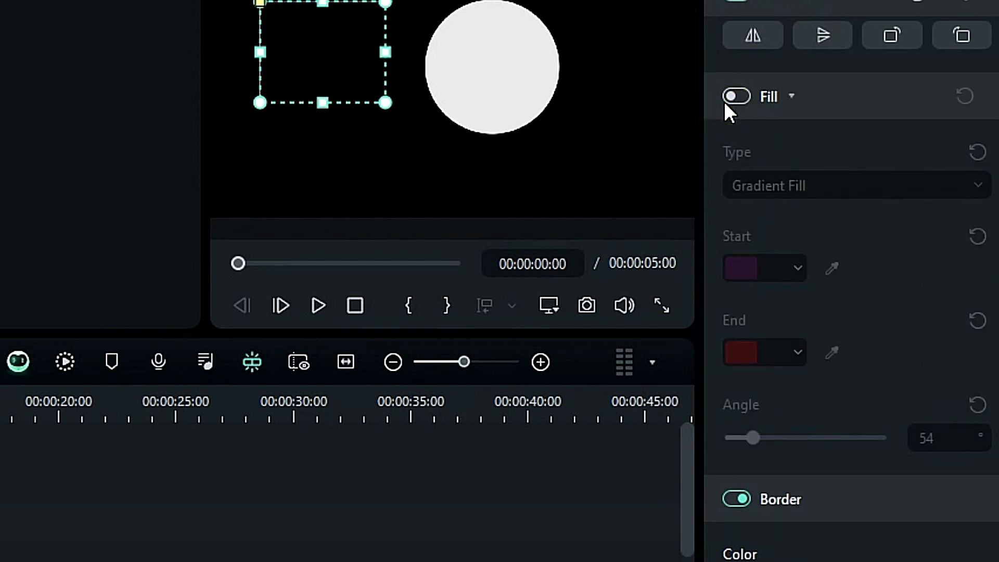
scroll(837, 359, "down", 2)
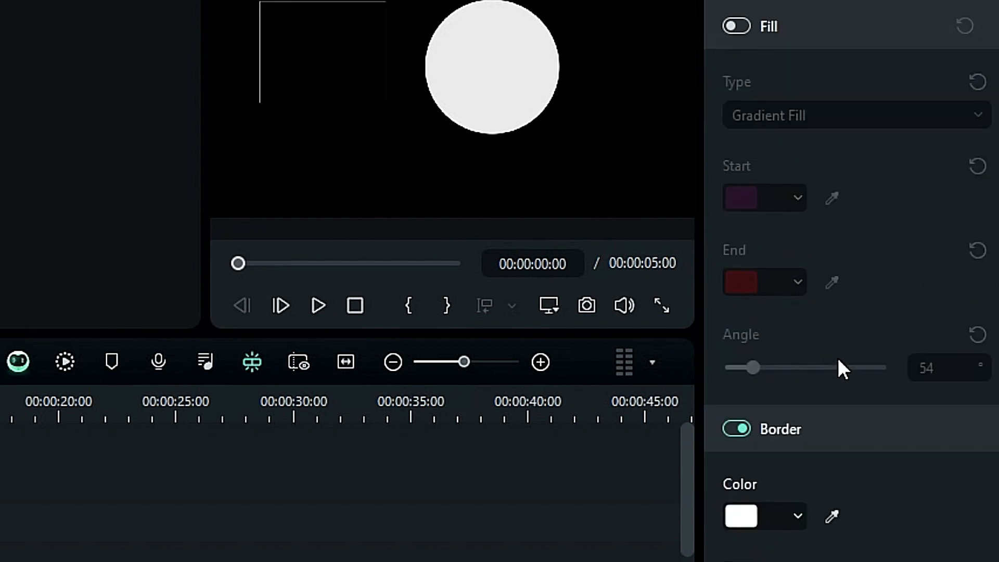
left_click(745, 511)
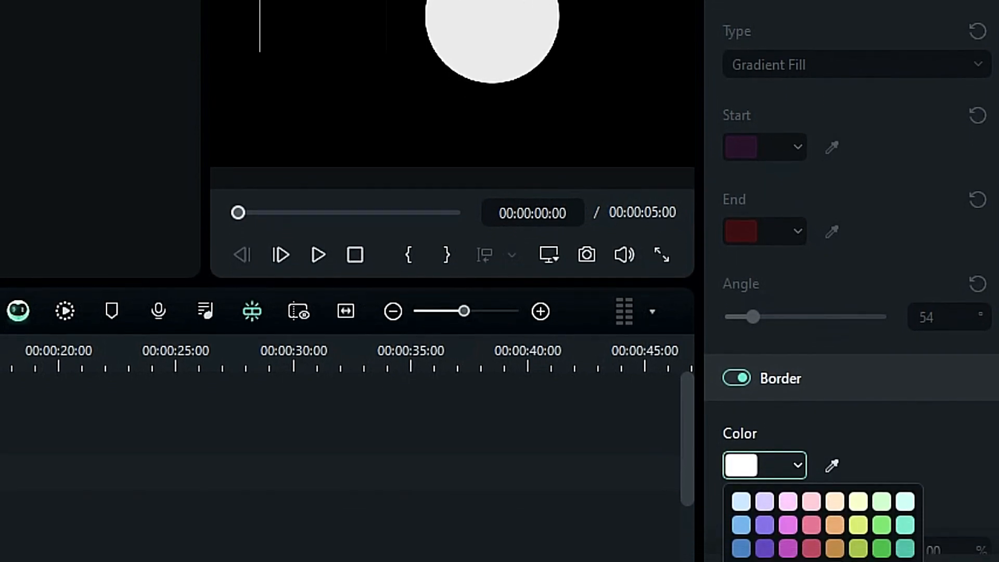
left_click(809, 520)
scroll(860, 384, "down", 6)
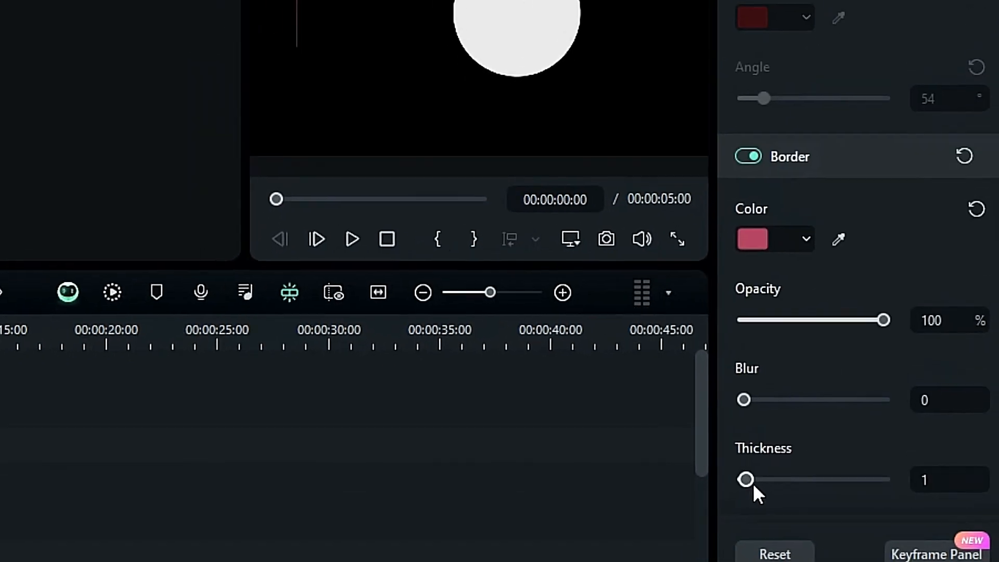
left_click_drag(746, 479, 796, 479)
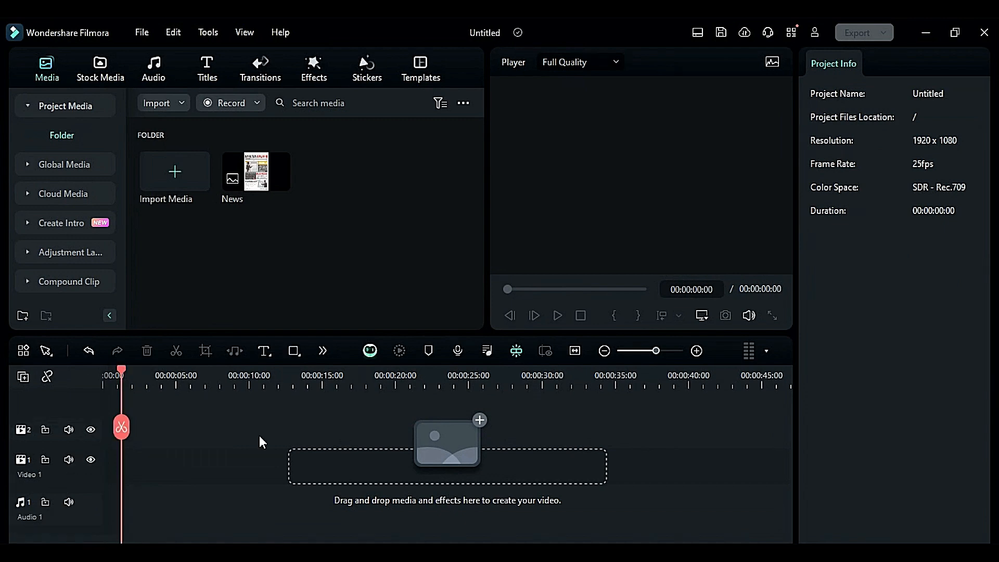
Place the News image at the start of the Video 1 track, enlarged and positioned to frame the TECHNOLOGY article.
left_click_drag(254, 185, 117, 483)
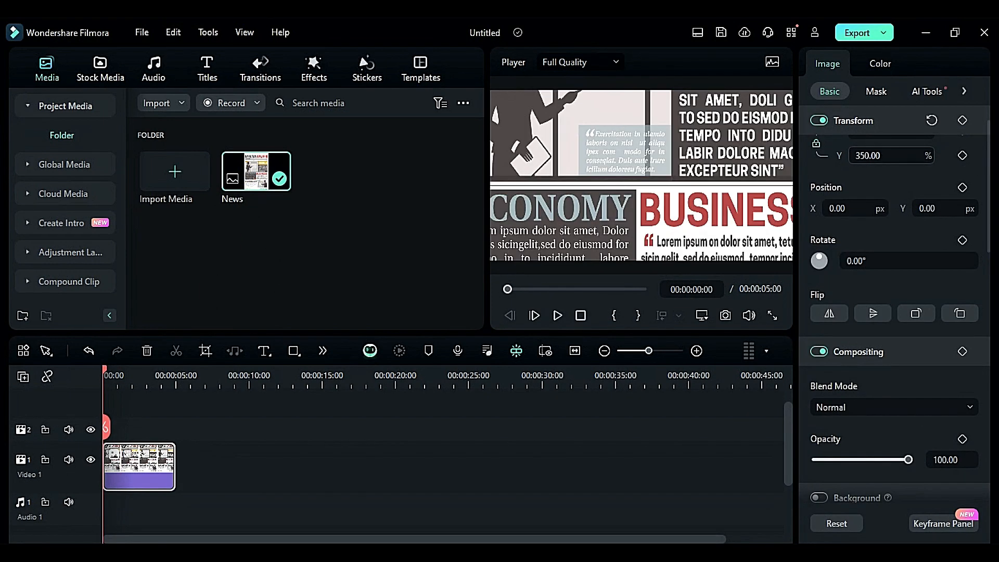
left_click_drag(952, 205, 945, 205)
left_click_drag(868, 155, 893, 155)
left_click_drag(935, 208, 968, 209)
left_click_drag(825, 210, 848, 212)
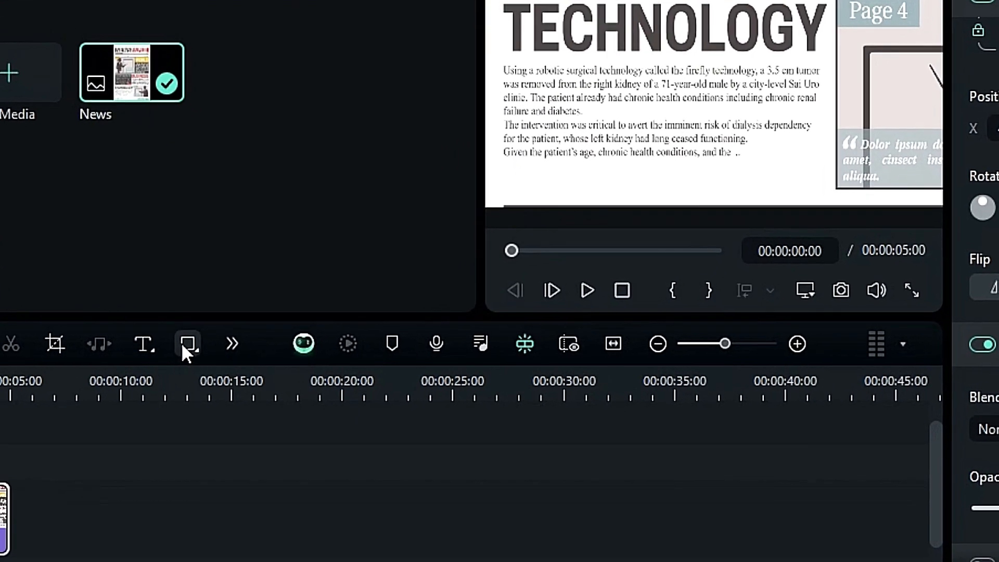
Draw a thin rectangle, about 6.4% in Y scale, over the first text line below the TECHNOLOGY heading.
left_click(294, 352)
left_click(197, 388)
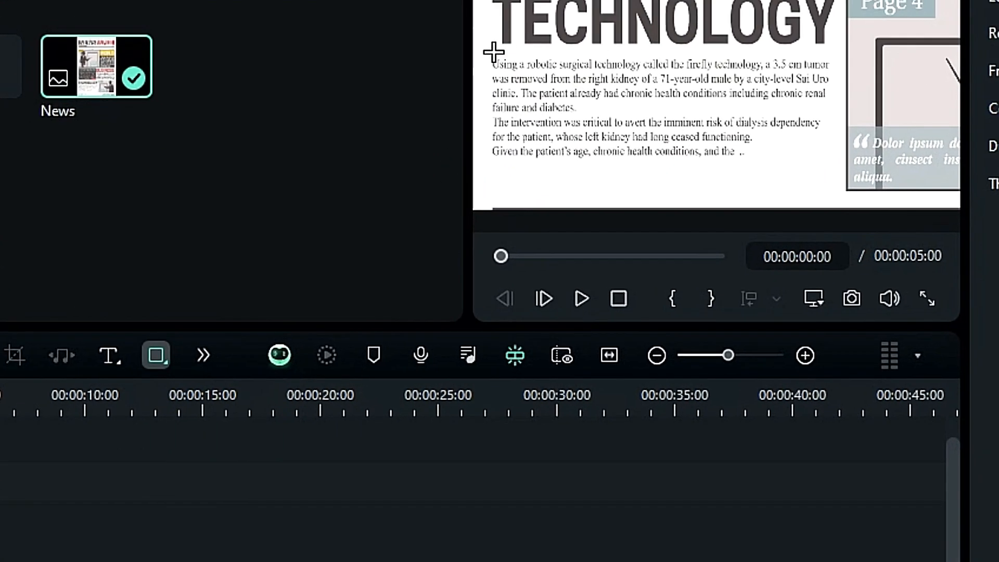
left_click_drag(503, 44, 770, 55)
left_click_drag(703, 130, 778, 133)
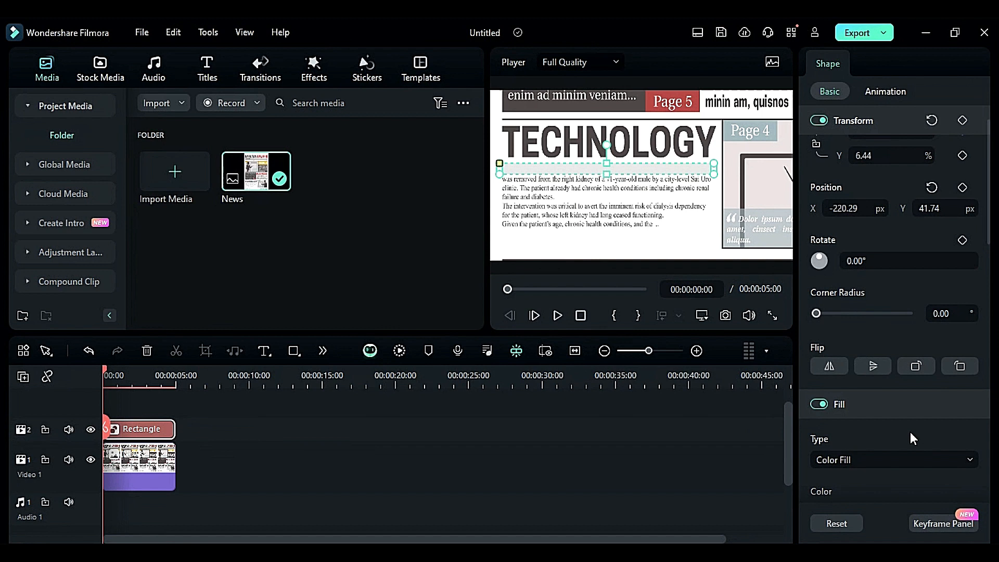
Fill the thin rectangle with amber yellow and turn off its border.
scroll(911, 432, "down", 3)
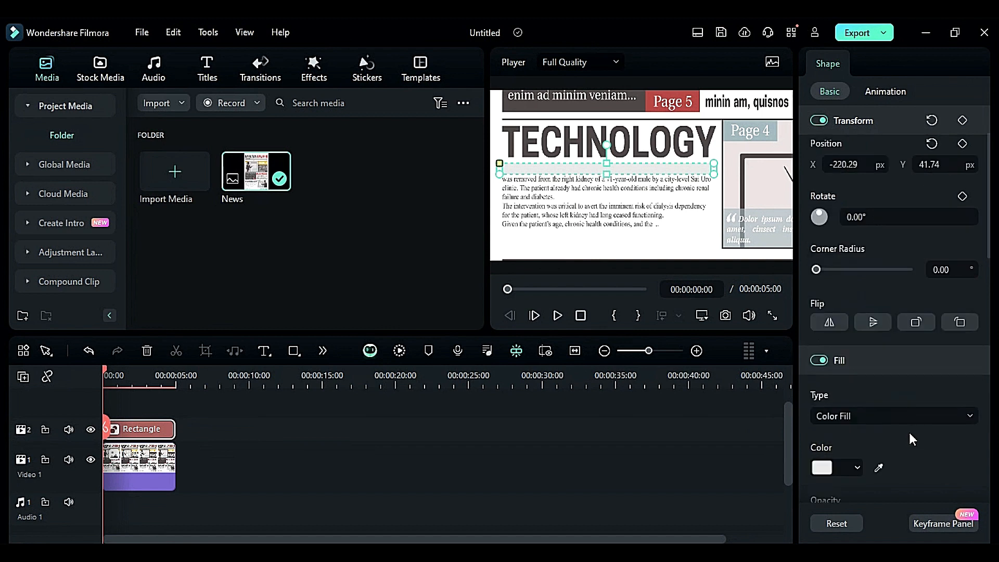
left_click(828, 422)
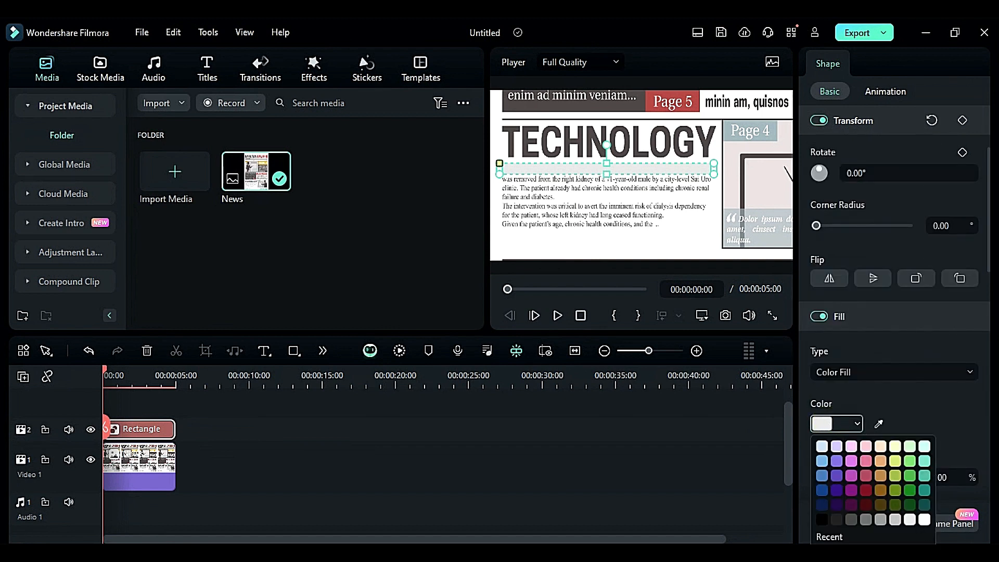
left_click(880, 461)
scroll(931, 416, "down", 4)
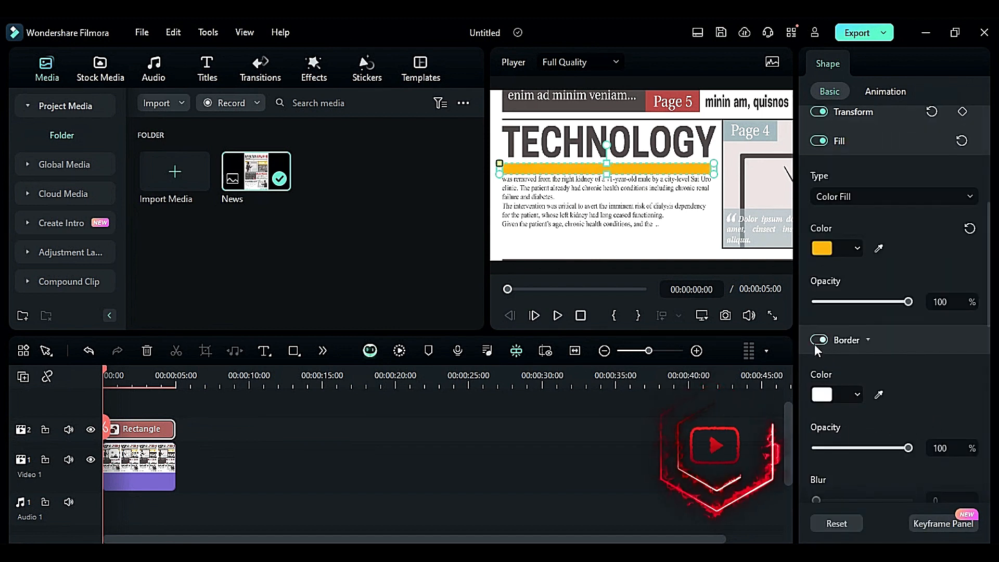
left_click(815, 342)
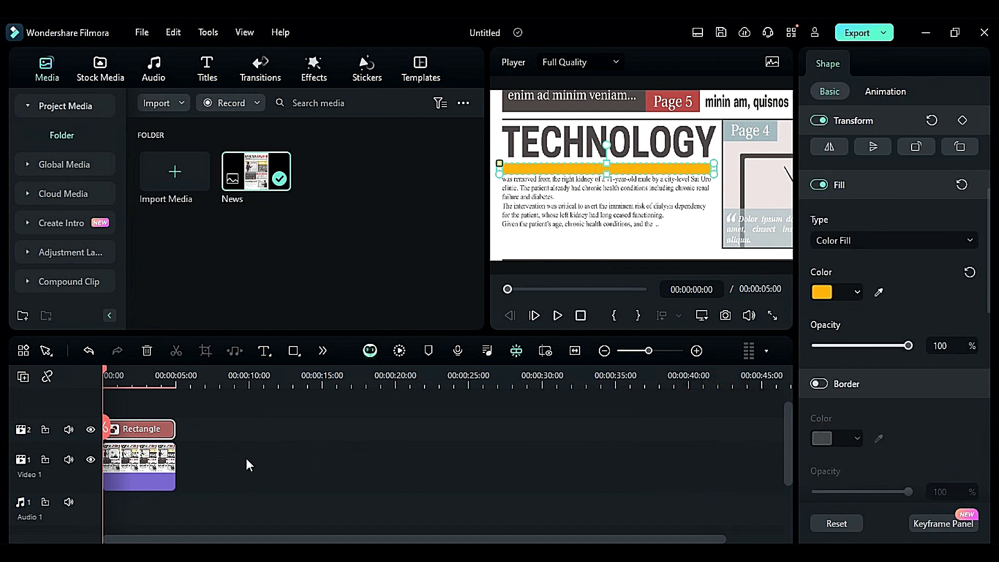
Convert the Rectangle clip on the timeline into a compound clip with the default name Compound Clip 1.
right_click(144, 432)
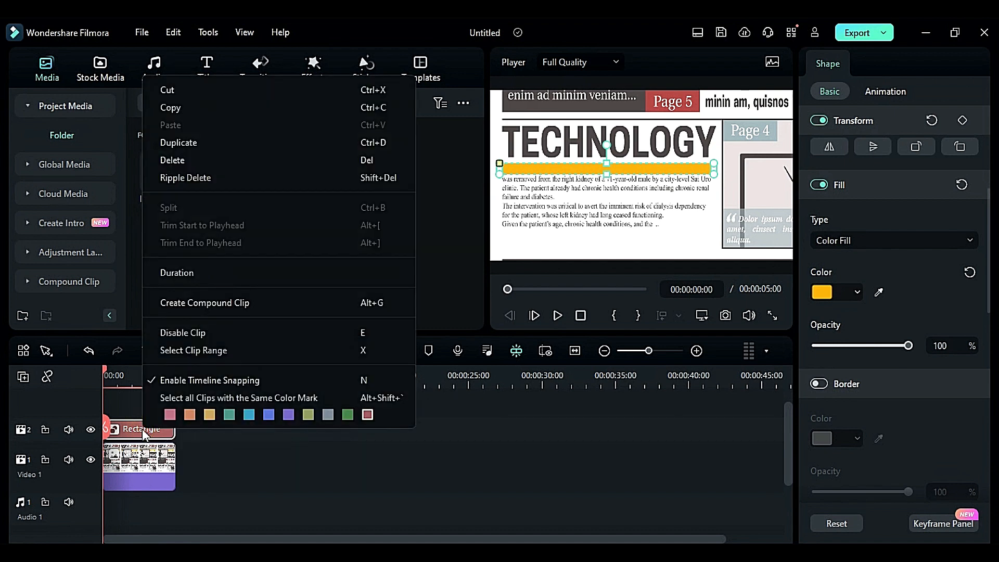
left_click(208, 303)
left_click(572, 304)
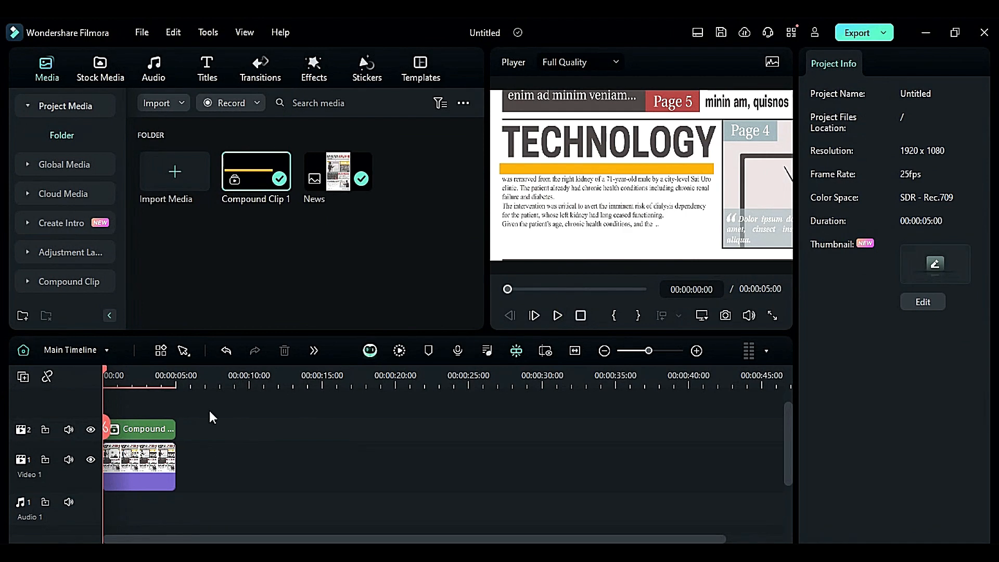
Set the compound clip's blend mode to Color Burn so the article text shows through the highlight.
left_click(152, 429)
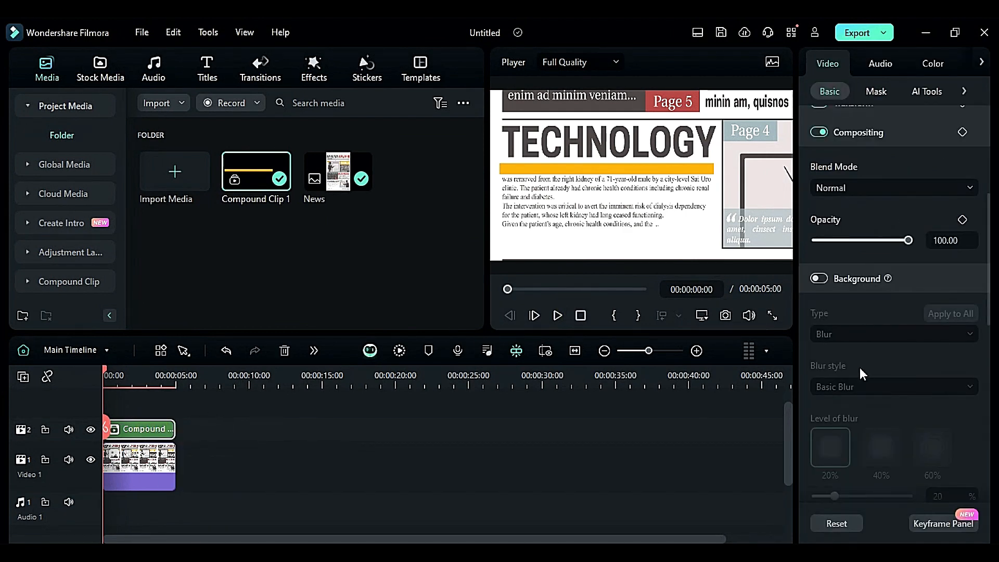
scroll(860, 367, "up", 5)
left_click(864, 407)
scroll(863, 282, "down", 4)
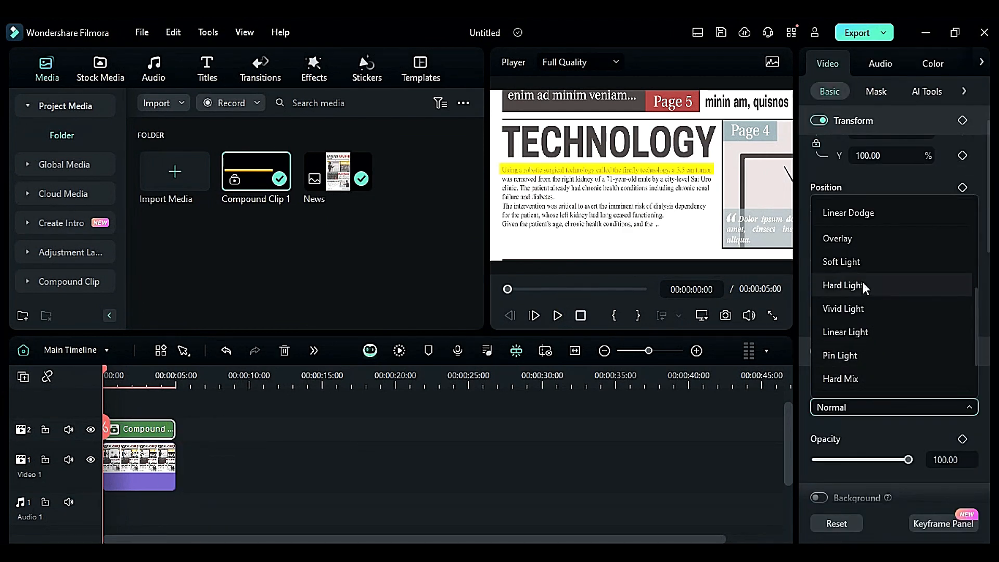
scroll(851, 374, "down", 2)
scroll(849, 332, "up", 6)
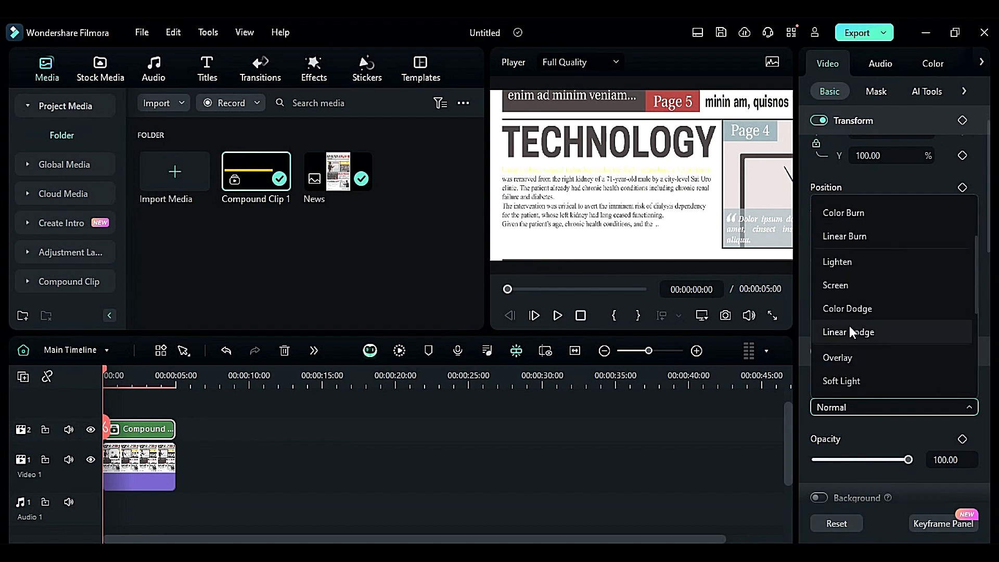
scroll(854, 239, "up", 2)
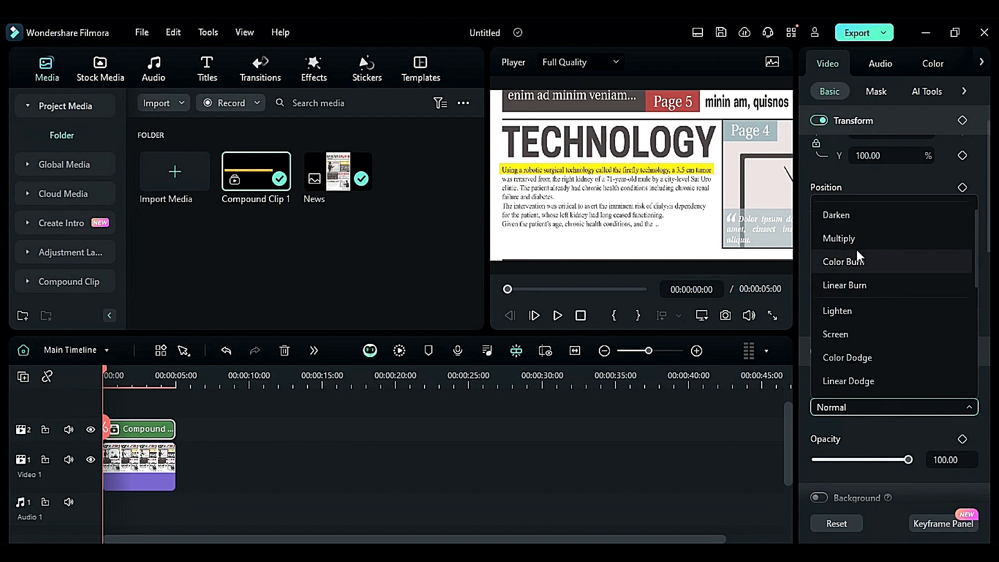
left_click(859, 258)
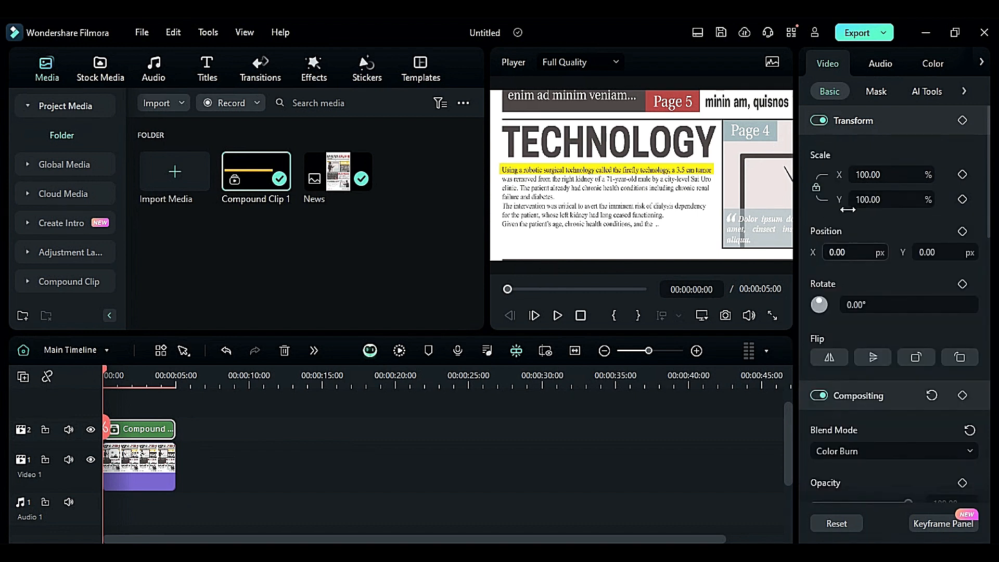
Unlink the compound clip's scale axes, set Y scale to 90%, and keyframe X scale at 0% and X position at -870 px at the start.
left_click(819, 188)
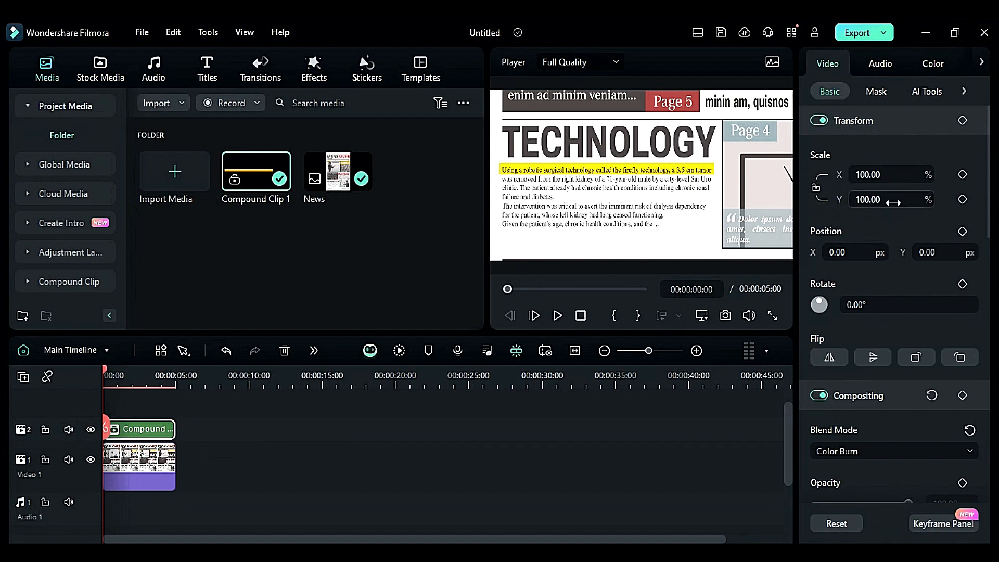
left_click_drag(893, 202, 887, 199)
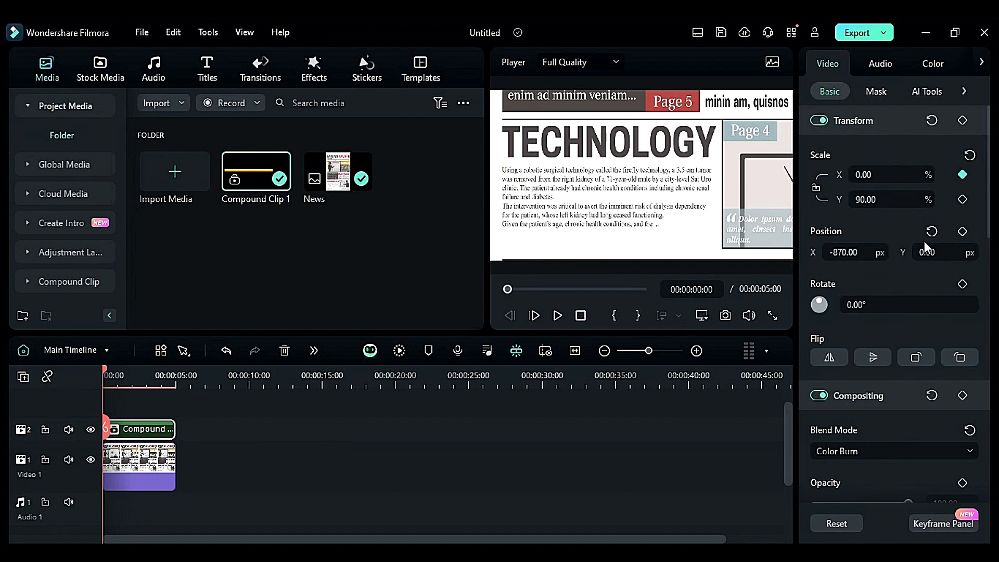
Keyframe the compound clip's X scale at 100% and X position at 8 px at 00:00:00:24, and play the animation from the start.
left_click(105, 374)
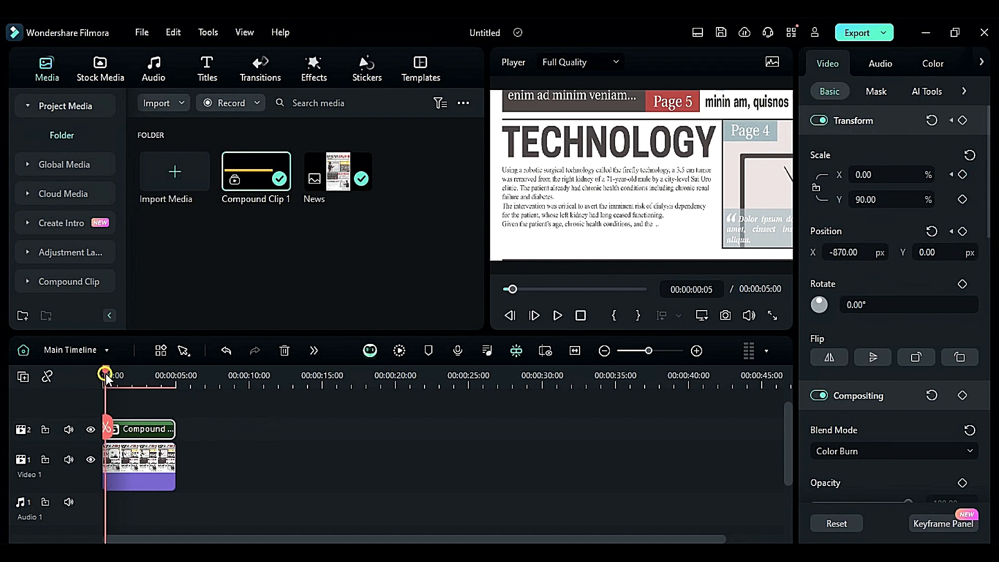
left_click_drag(109, 376, 116, 379)
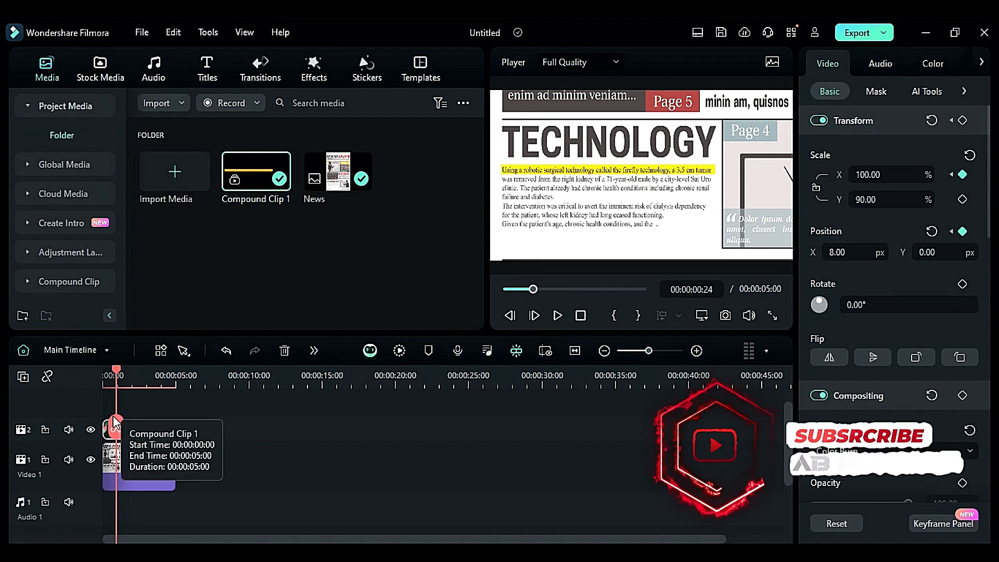
left_click_drag(115, 372, 96, 367)
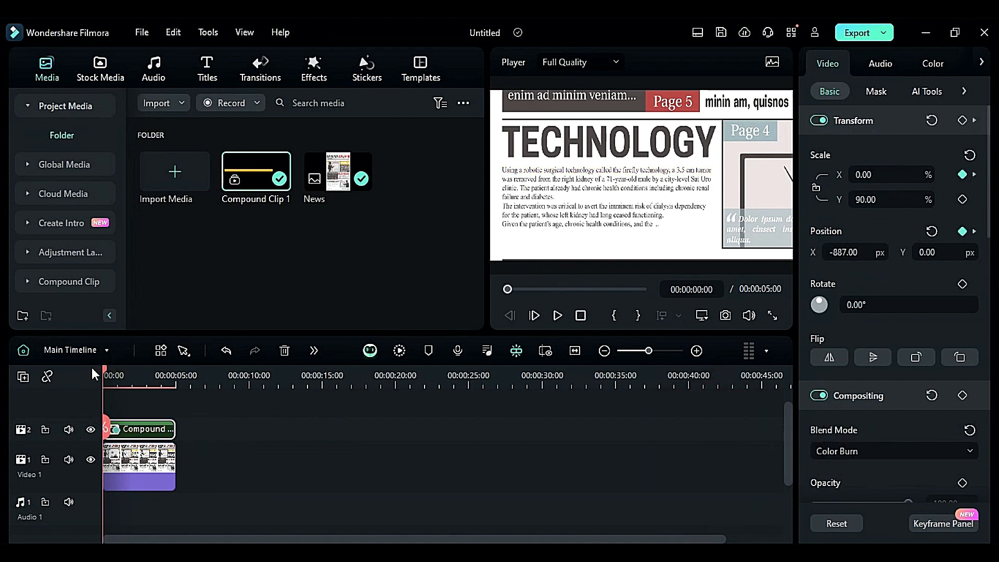
key("space")
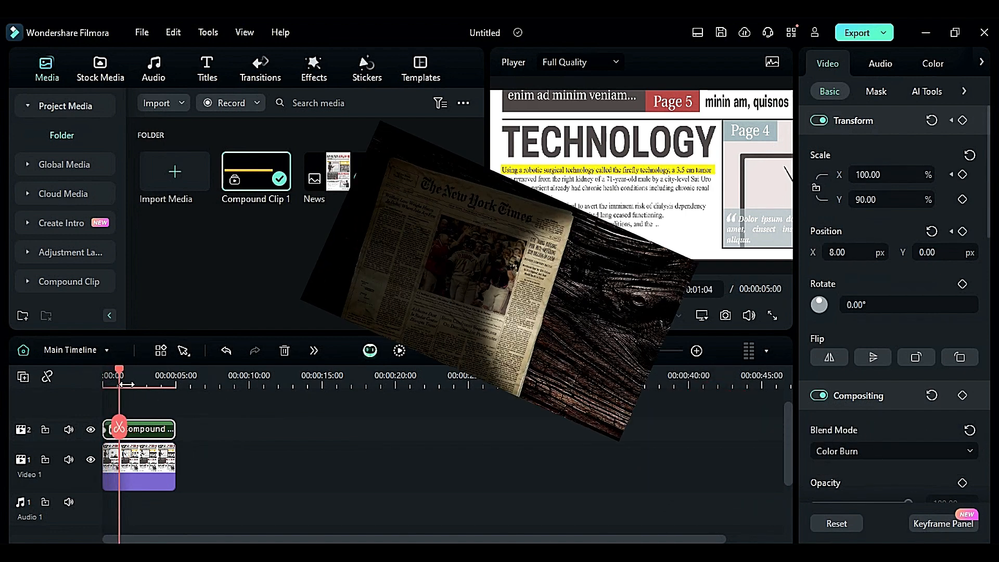